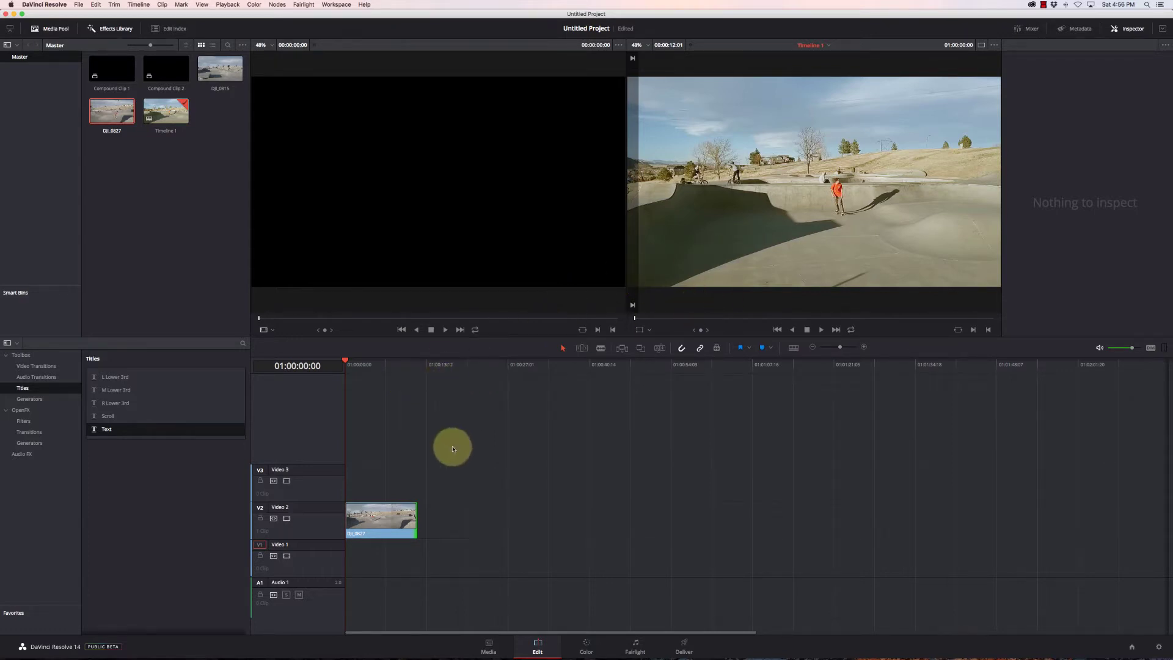
# - Place a Text title at the start of Video 3, above the skatepark footage
pyautogui.moveTo(346, 361)
pyautogui.mouseDown()
pyautogui.moveTo(411, 361)
pyautogui.moveTo(345, 366)
pyautogui.moveTo(411, 363)
pyautogui.moveTo(374, 372)
pyautogui.moveTo(348, 364)
pyautogui.mouseUp()
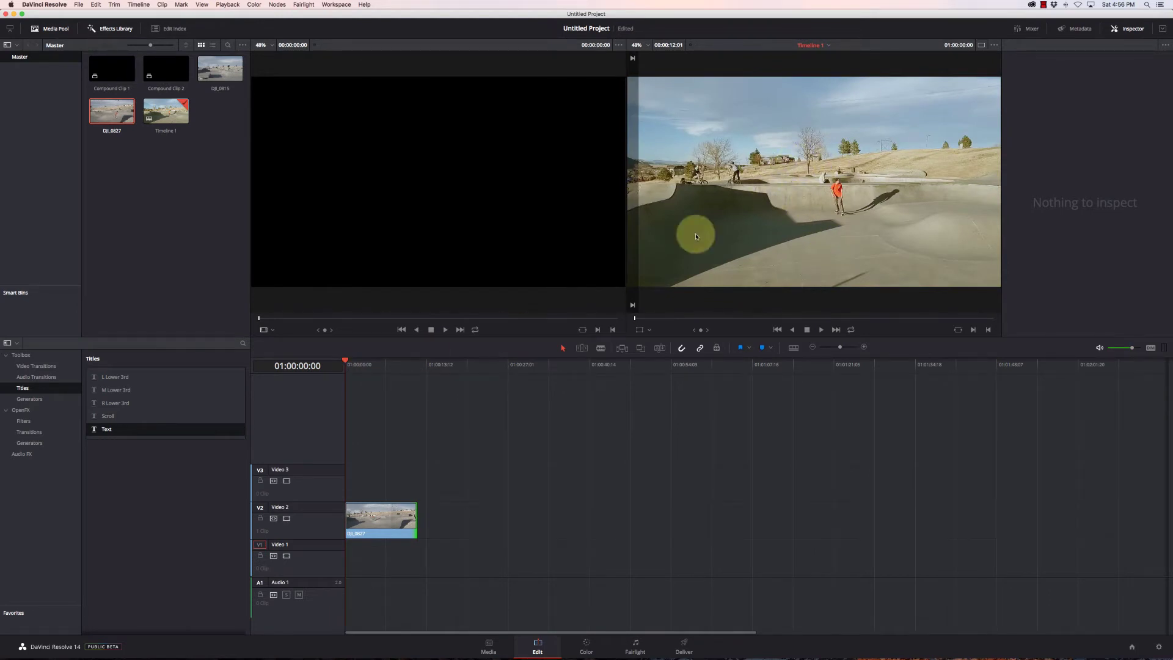
pyautogui.moveTo(123, 438); pyautogui.dragTo(376, 483)
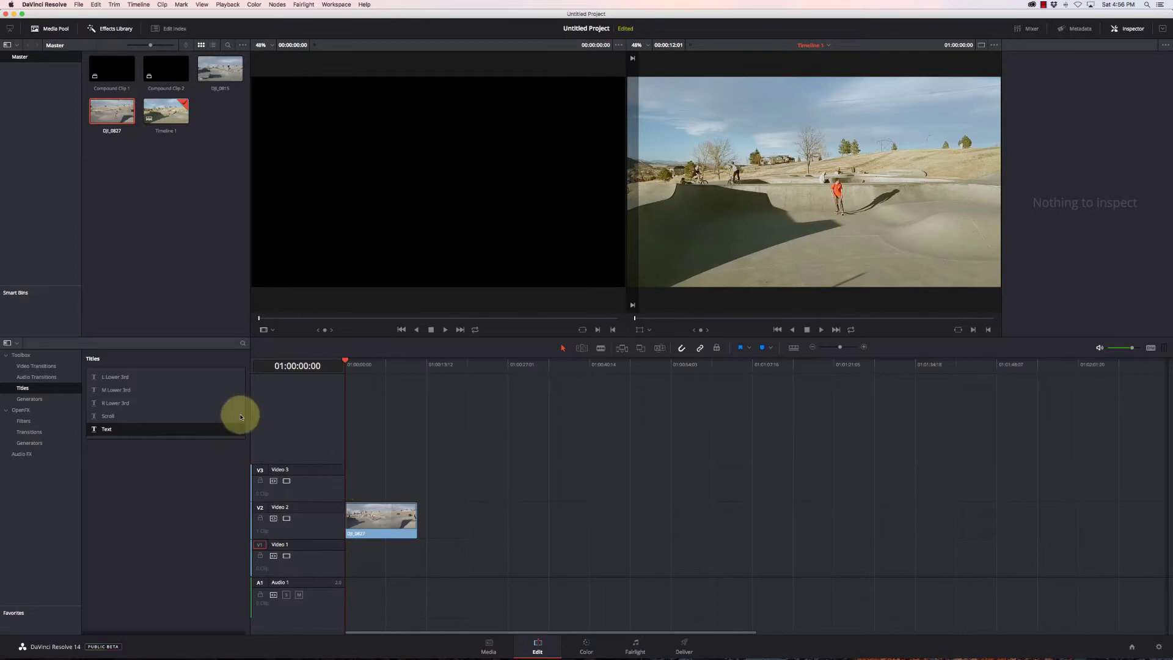
pyautogui.moveTo(189, 428); pyautogui.dragTo(417, 477)
pyautogui.click(374, 477)
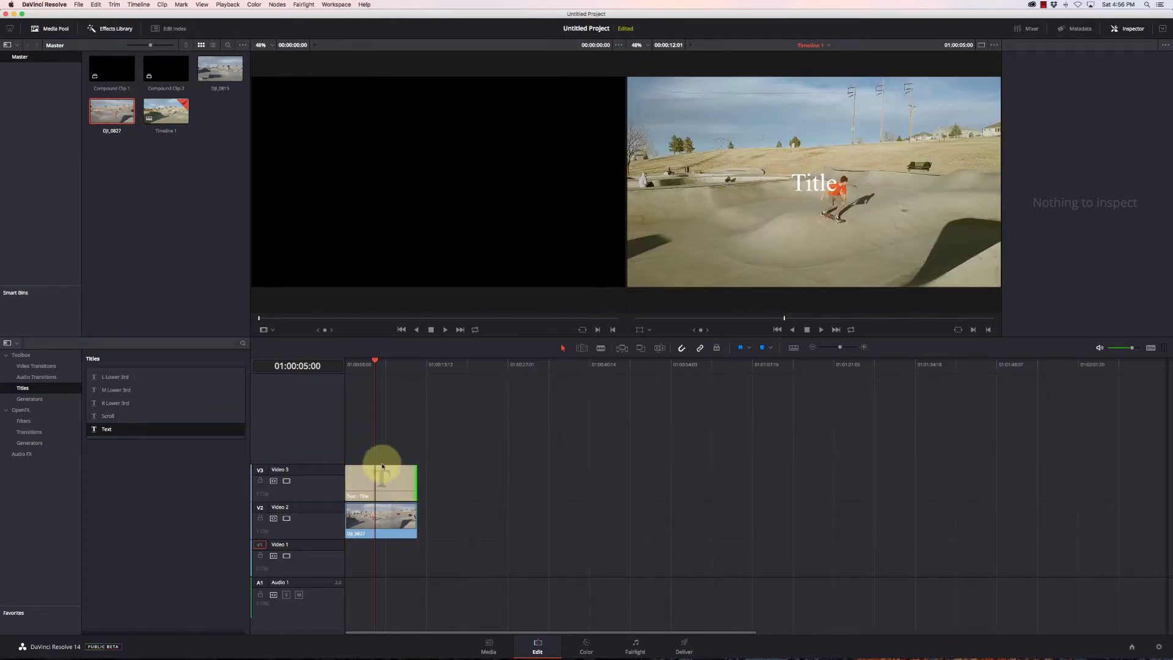
# - Change the title text to 'Skate or Die!', size 73, and raise it to Position Y 103
pyautogui.click(386, 487)
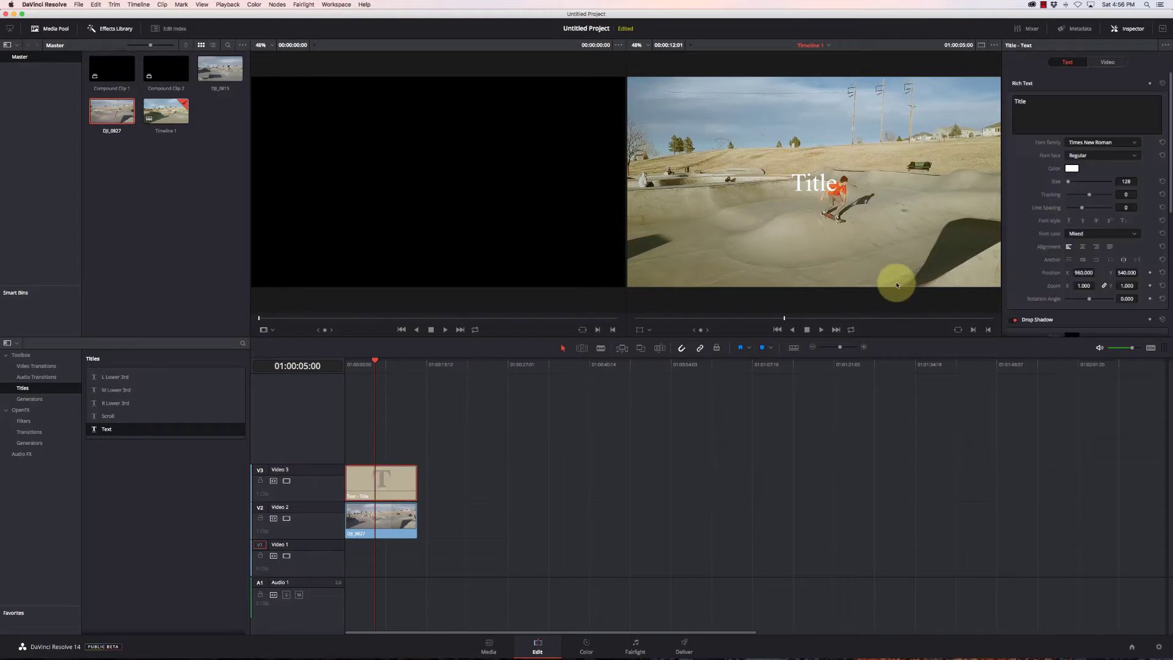
pyautogui.click(1035, 108)
pyautogui.doubleClick(1037, 103)
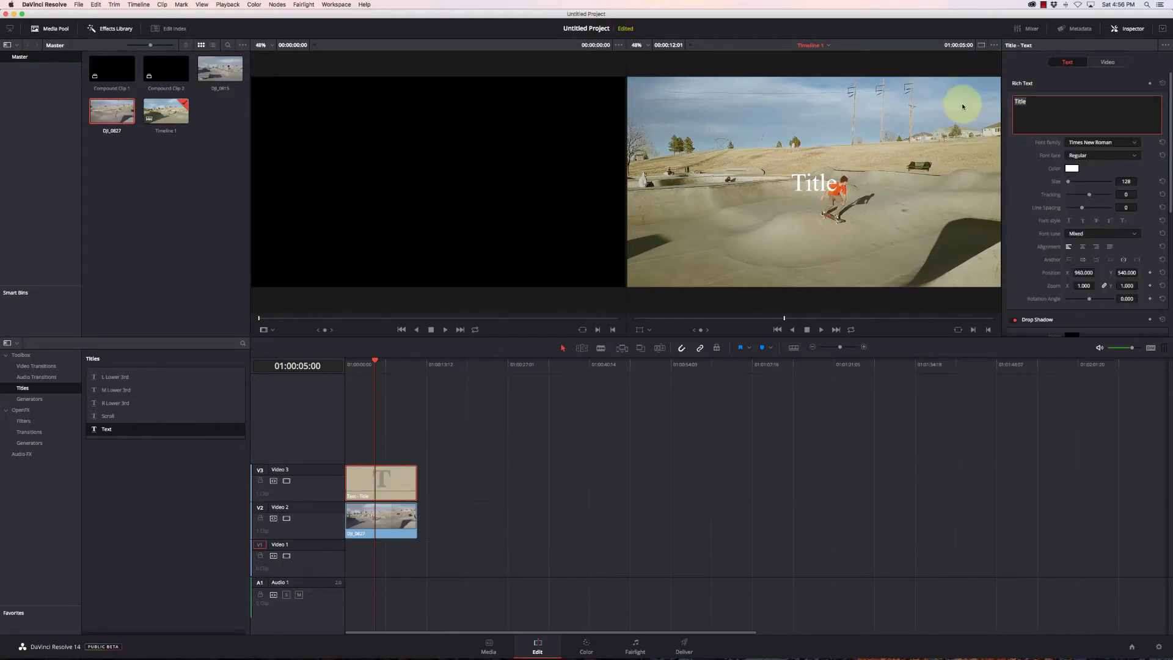
pyautogui.write('Skate or Die!')
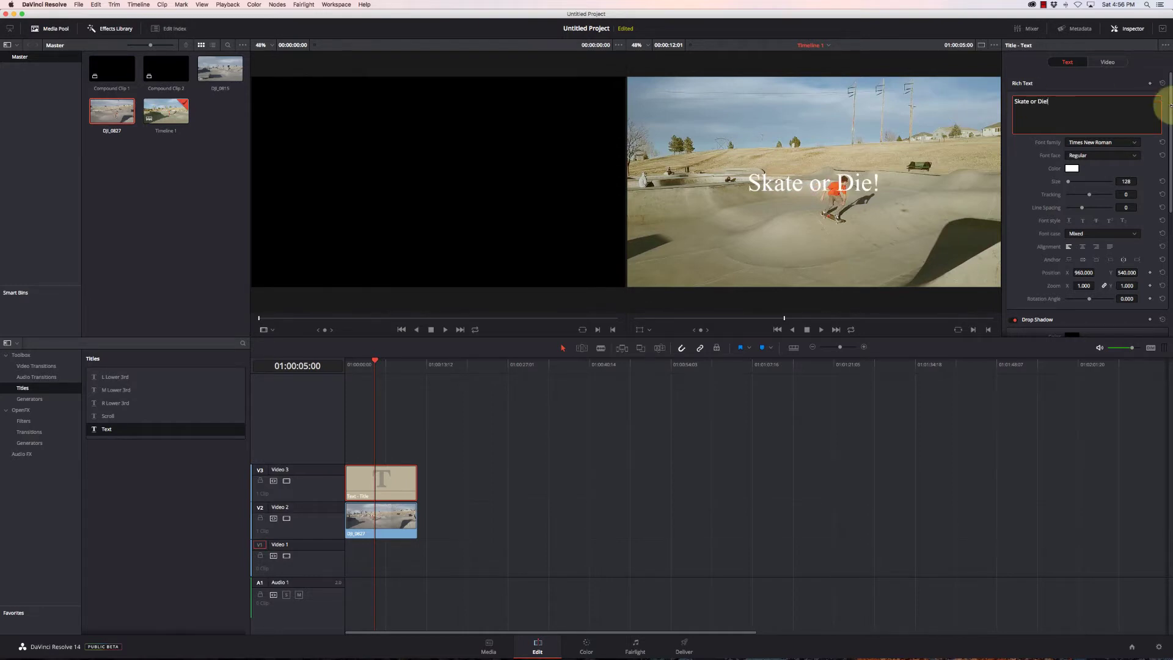
pyautogui.moveTo(1126, 181); pyautogui.dragTo(1104, 182)
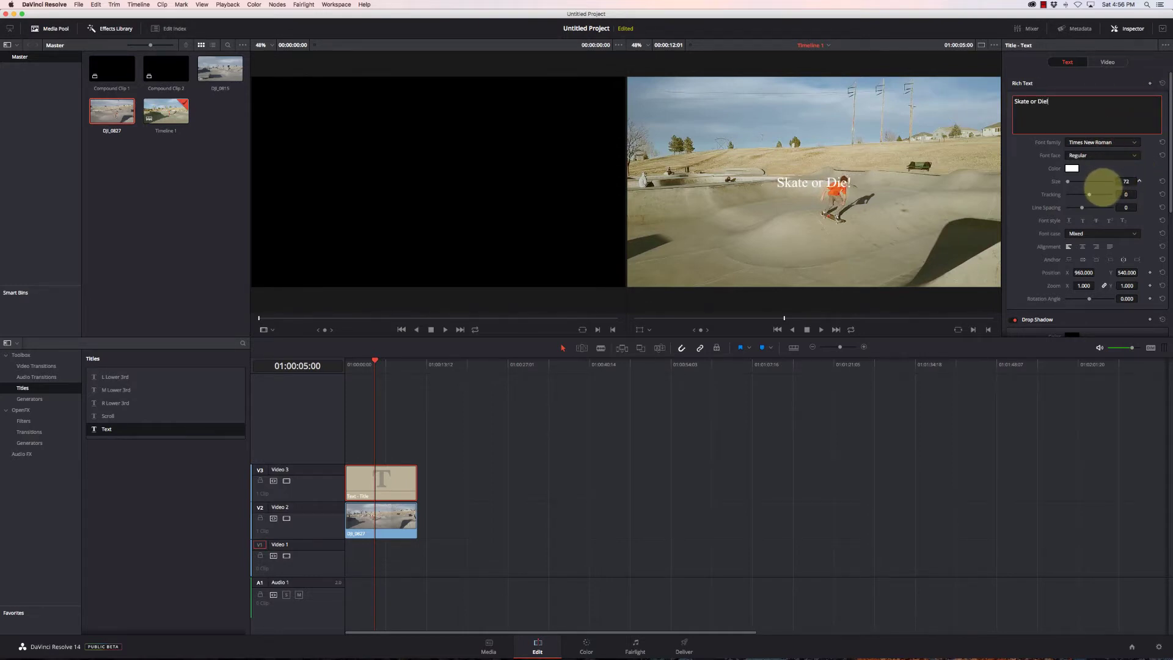
pyautogui.click(1109, 62)
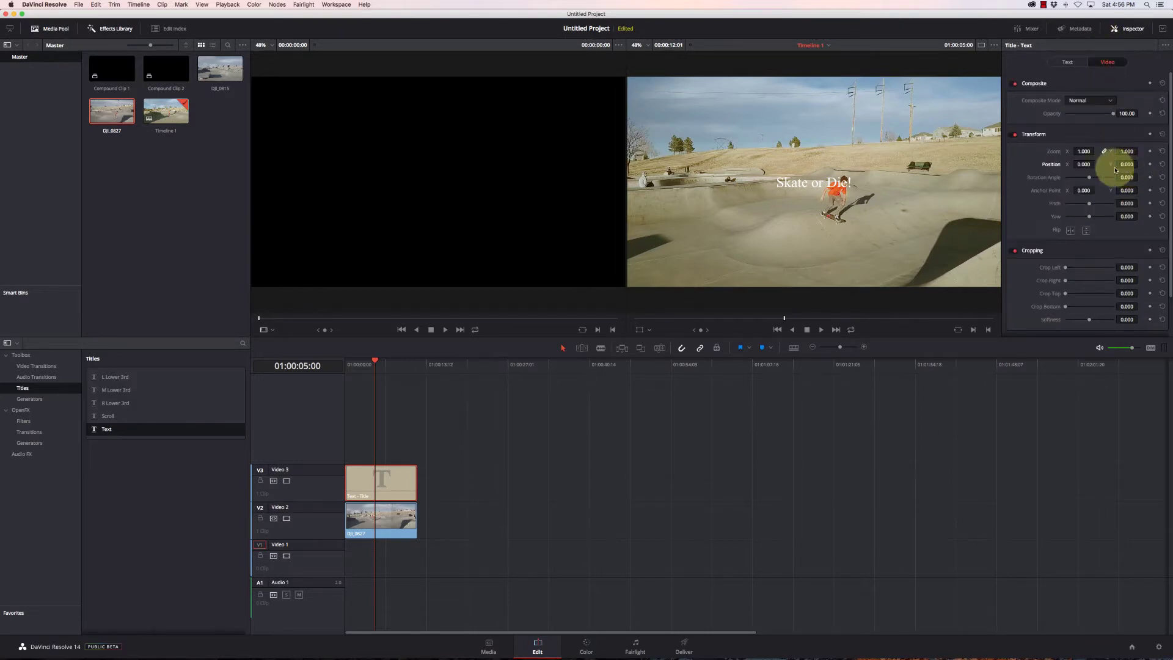
pyautogui.moveTo(1124, 164); pyautogui.dragTo(1032, 164)
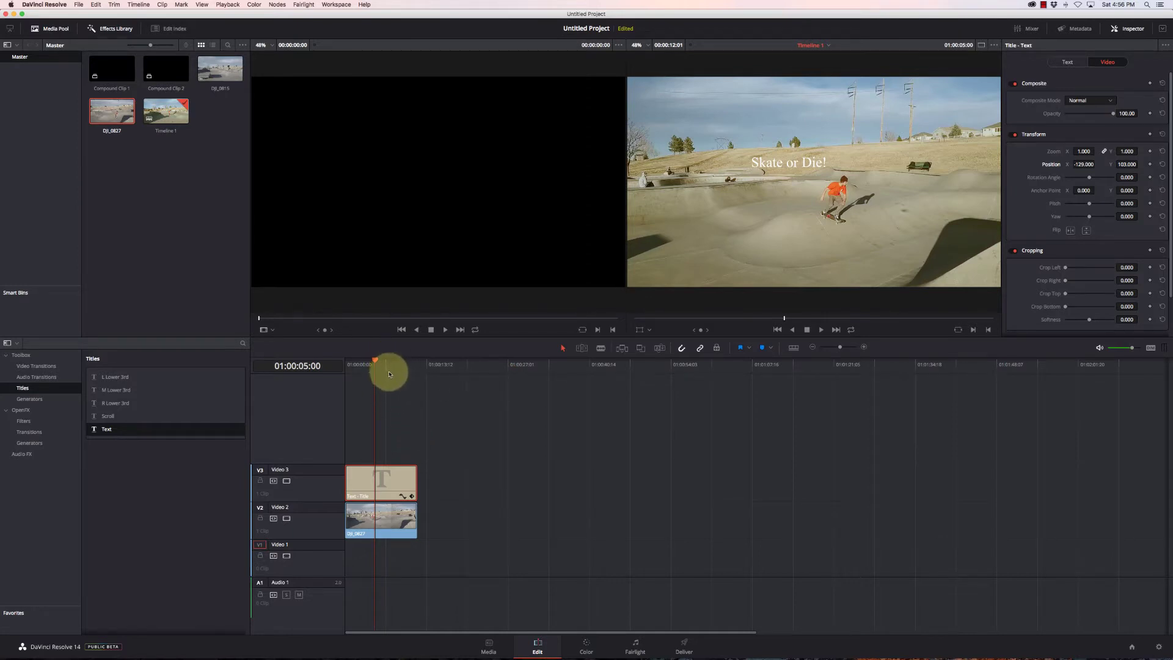
# - Turn the title clip into a new compound clip, Compound Clip 3
pyautogui.rightClick(392, 485)
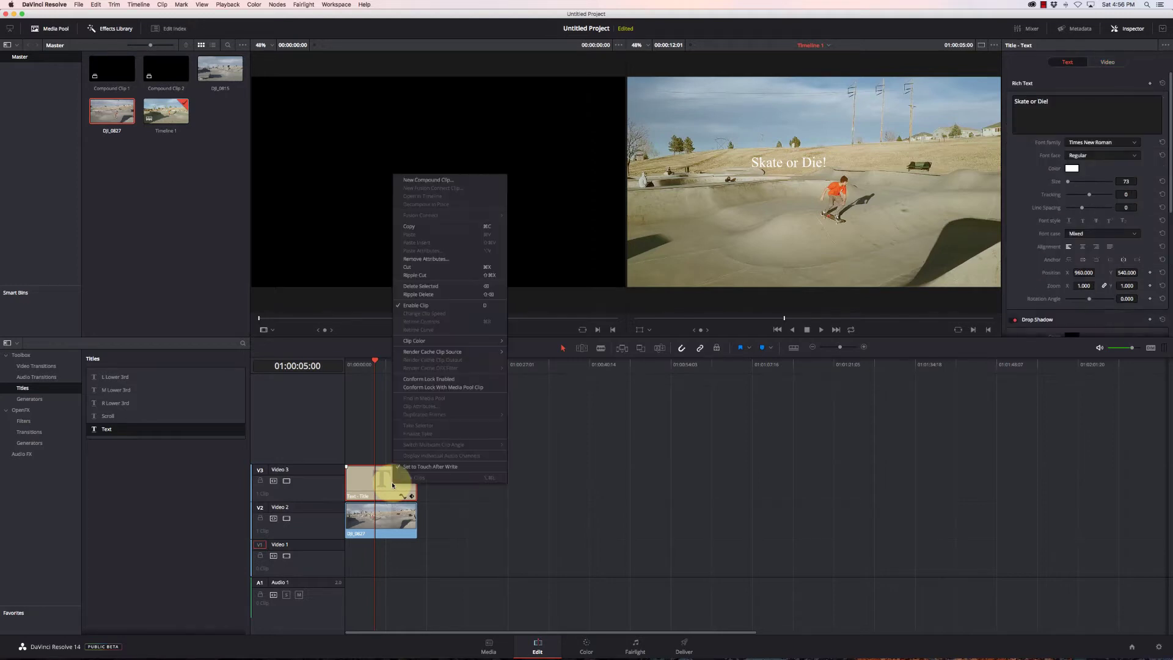
pyautogui.click(432, 181)
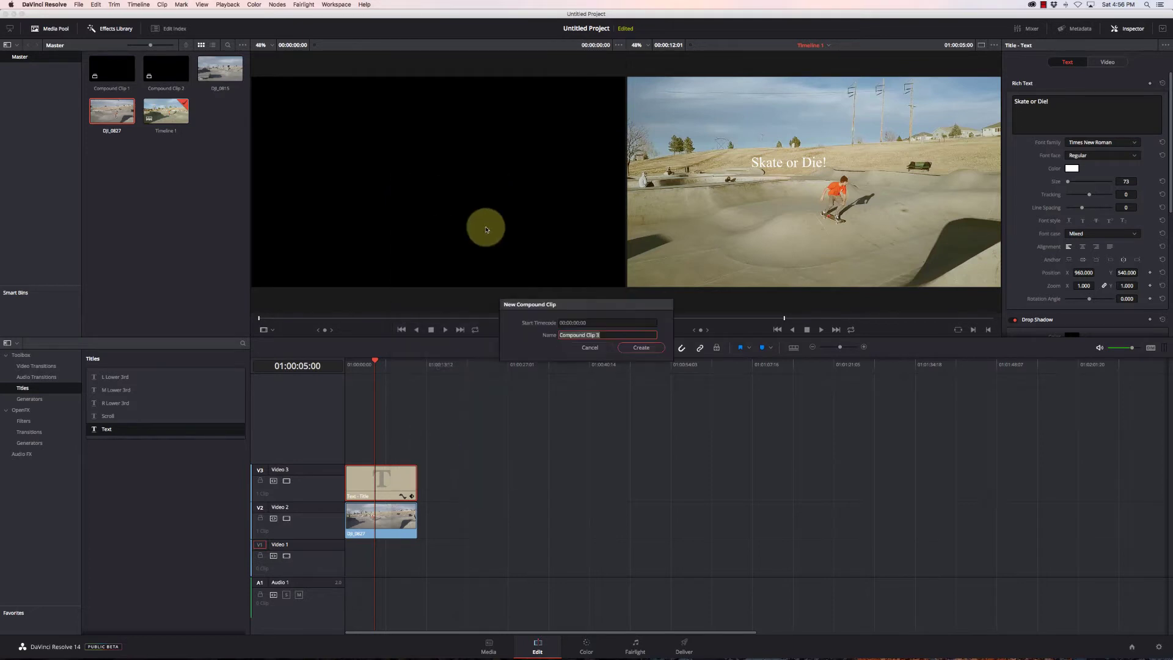
pyautogui.click(649, 353)
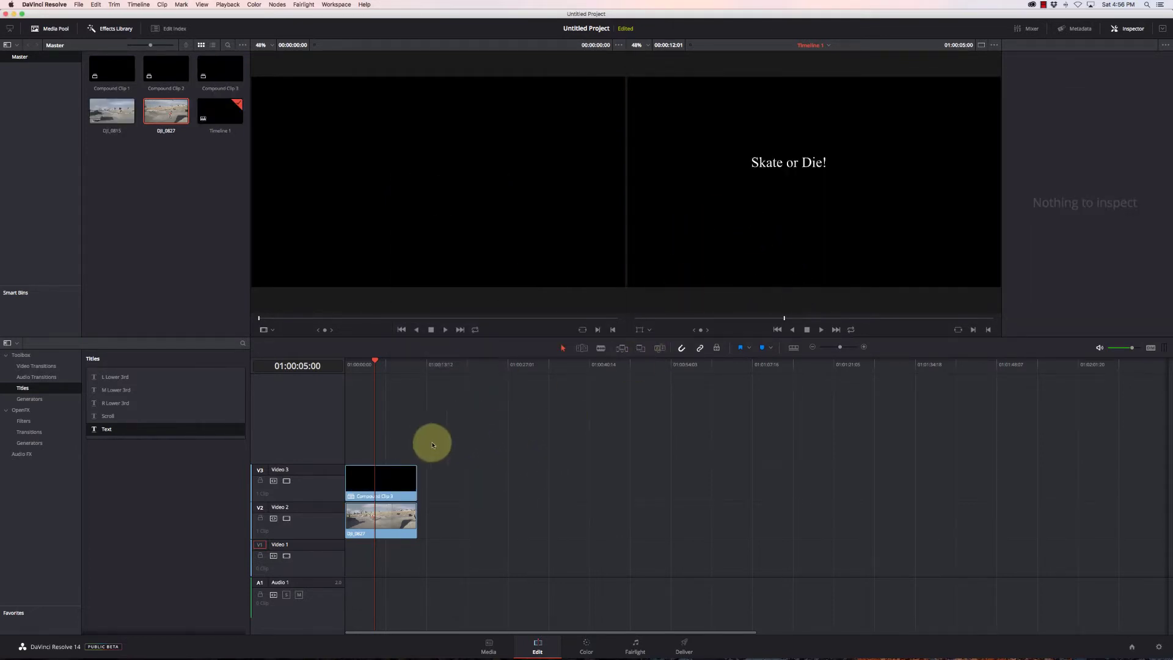
# - Set Compound Clip 3's composite mode to Add and rewind the playhead to the start
pyautogui.click(386, 482)
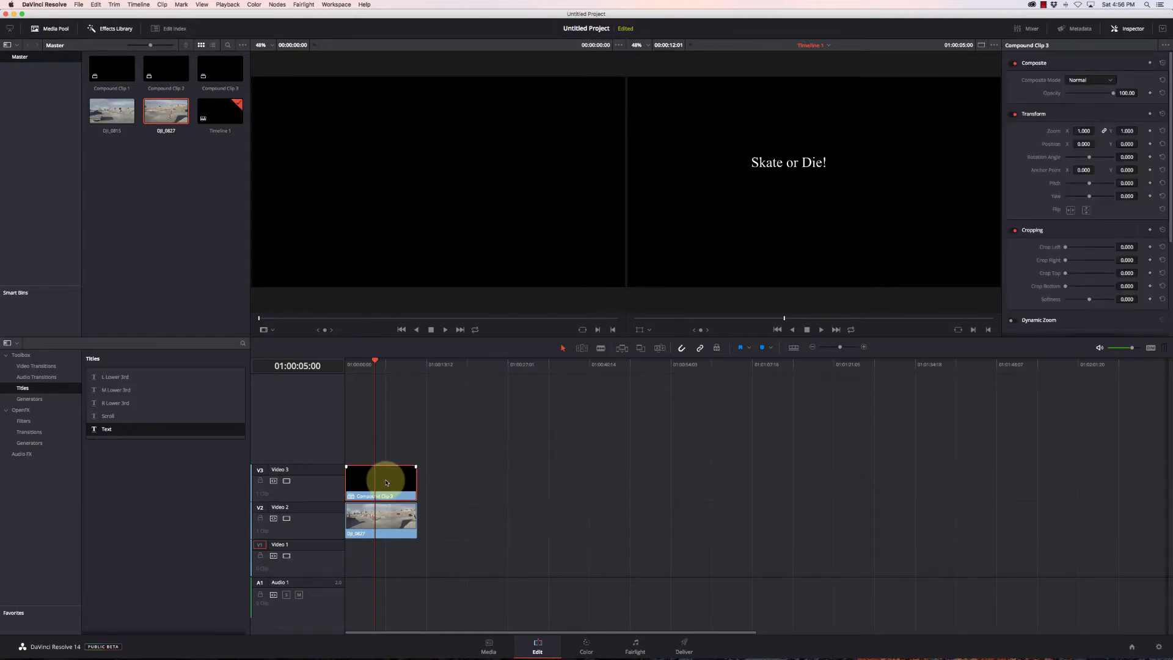
pyautogui.click(1100, 83)
pyautogui.click(1093, 94)
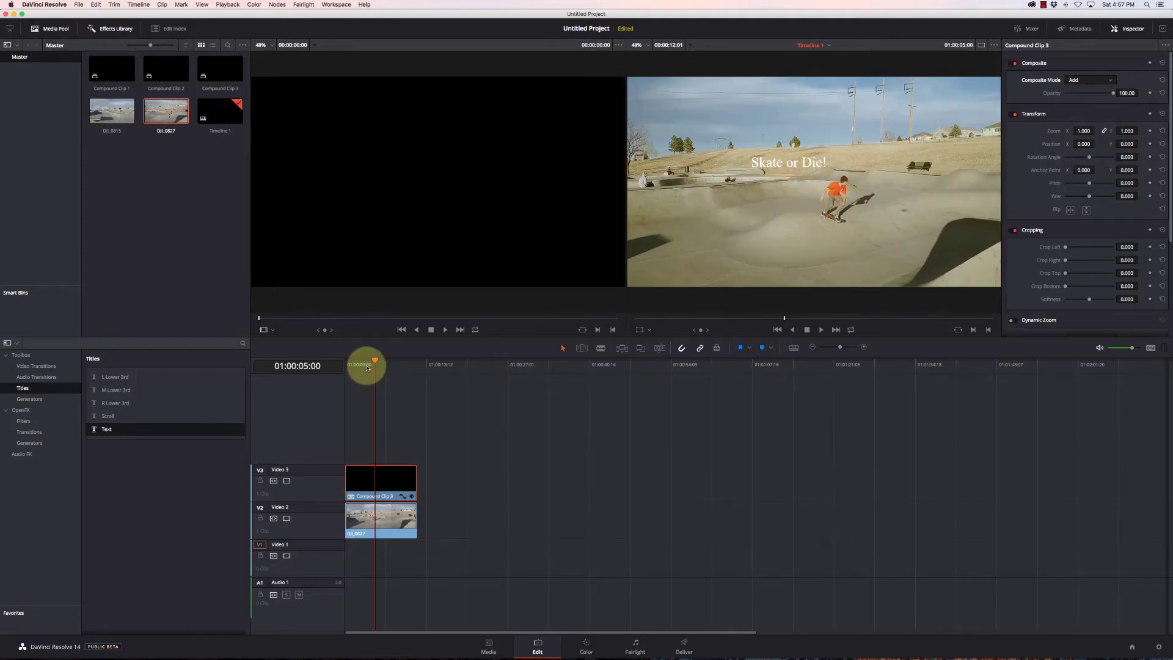
pyautogui.moveTo(374, 362); pyautogui.dragTo(327, 365)
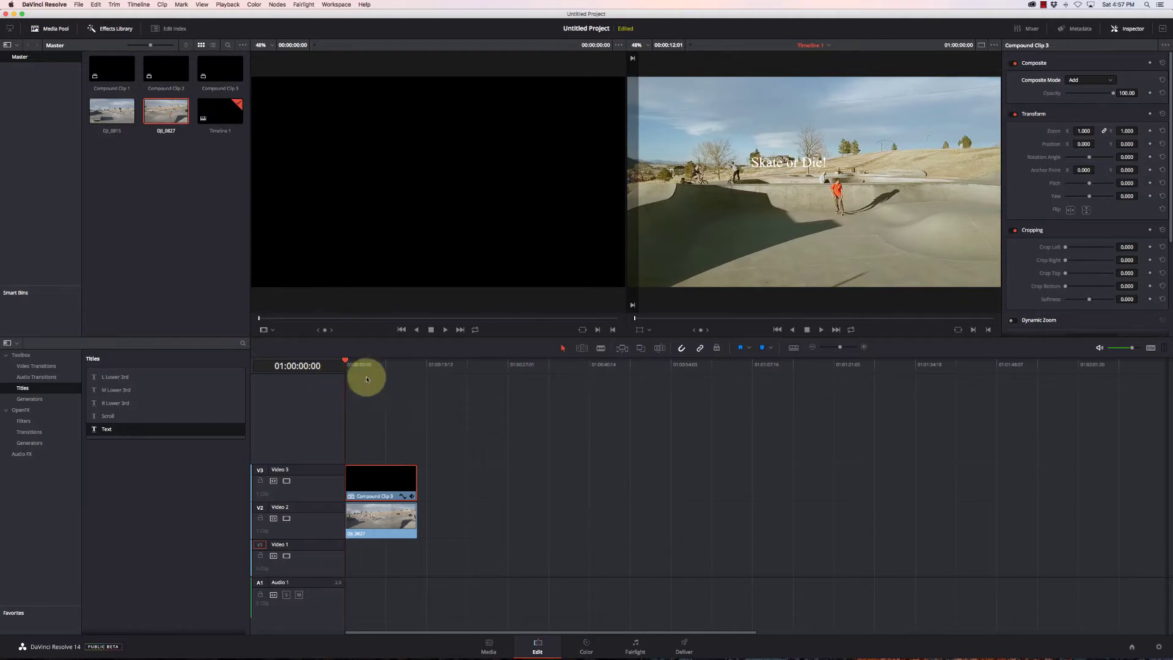
# - Bring up the skatepark clip on the Color page and look through the tracker options menu
pyautogui.click(587, 644)
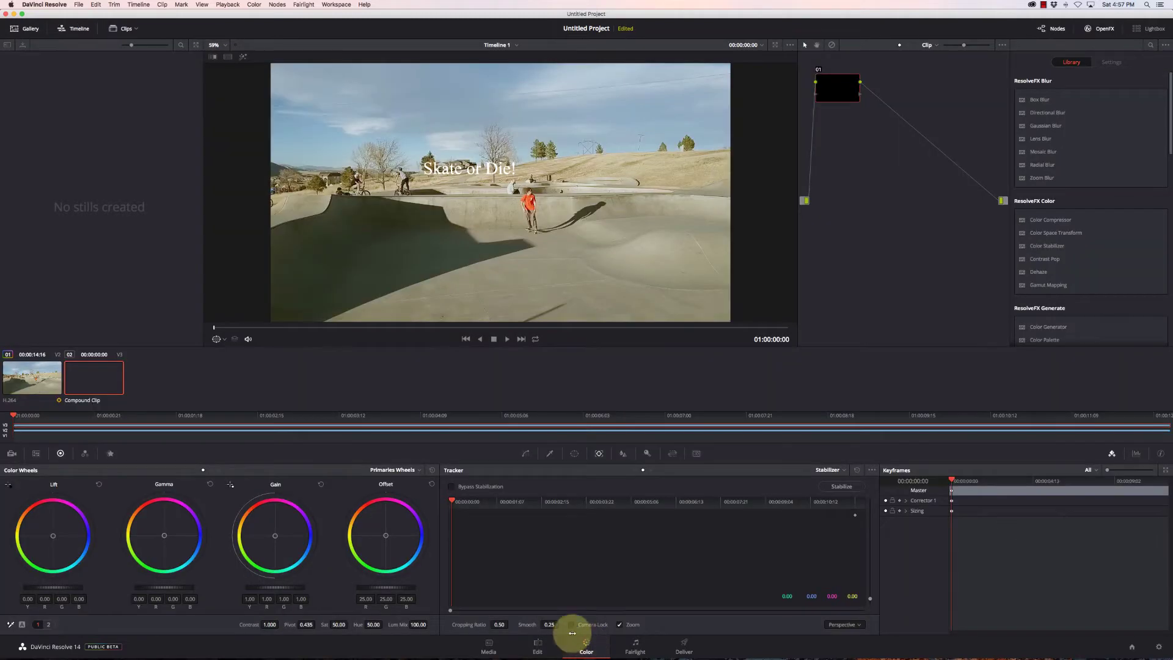
pyautogui.click(30, 379)
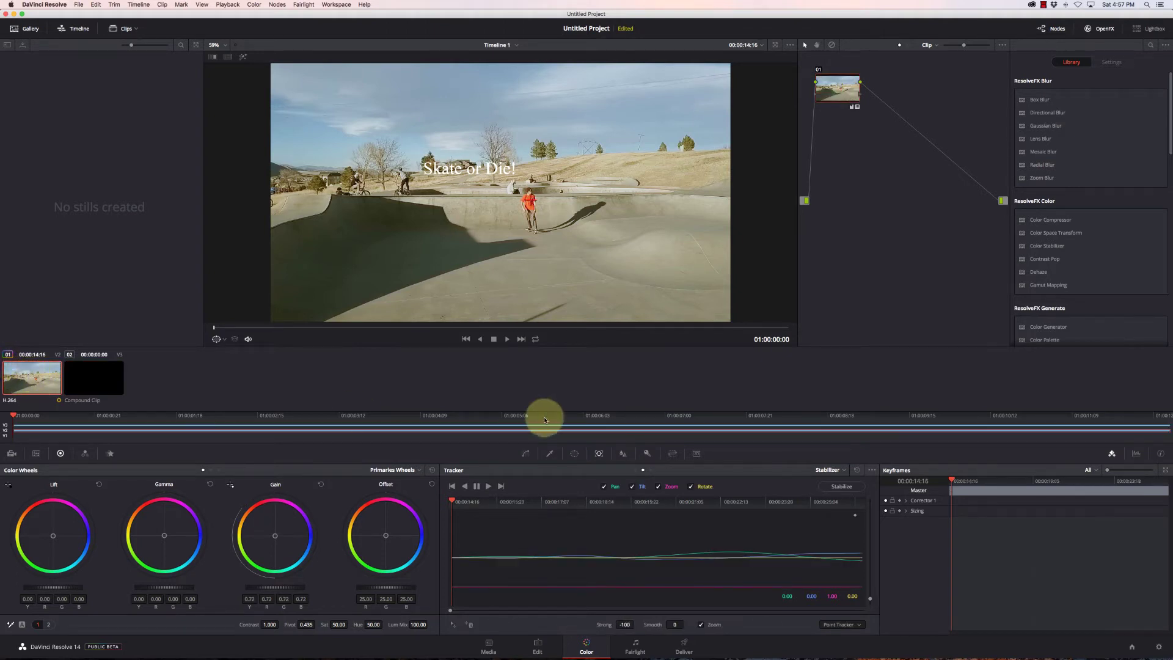
pyautogui.click(873, 470)
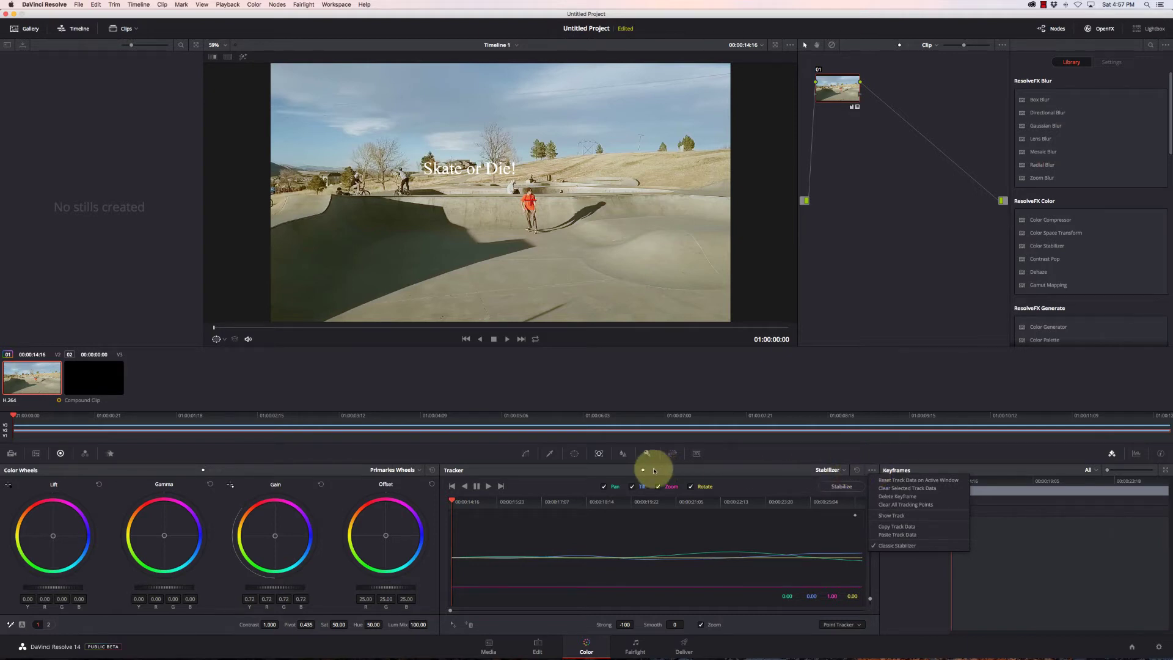
pyautogui.click(598, 452)
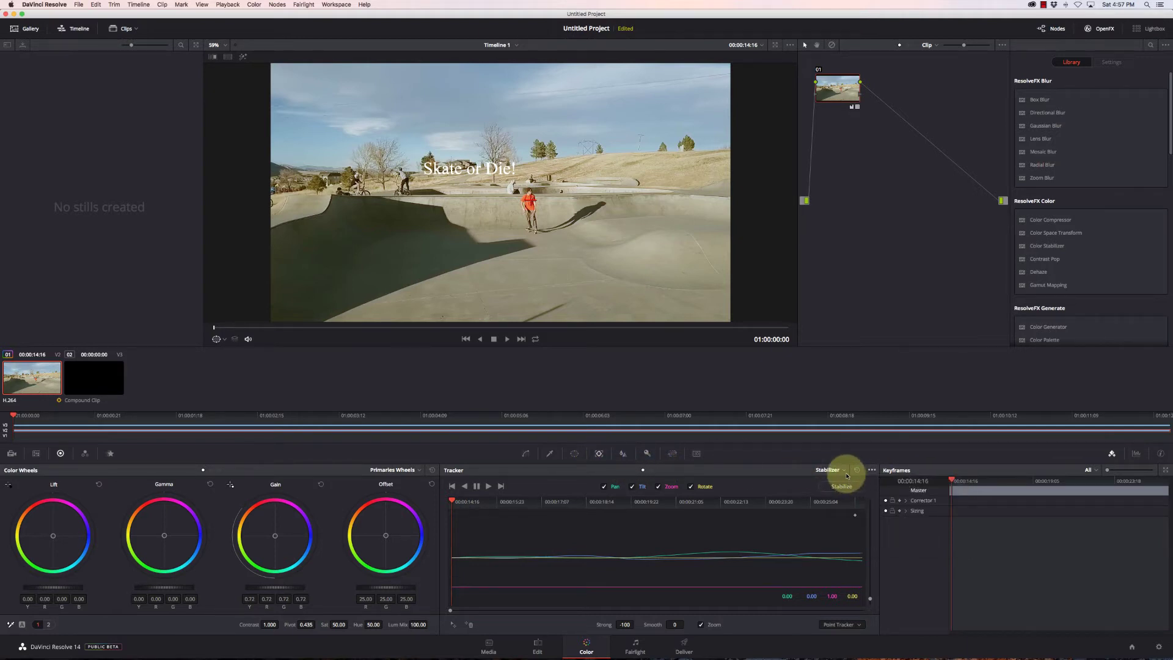
pyautogui.click(872, 471)
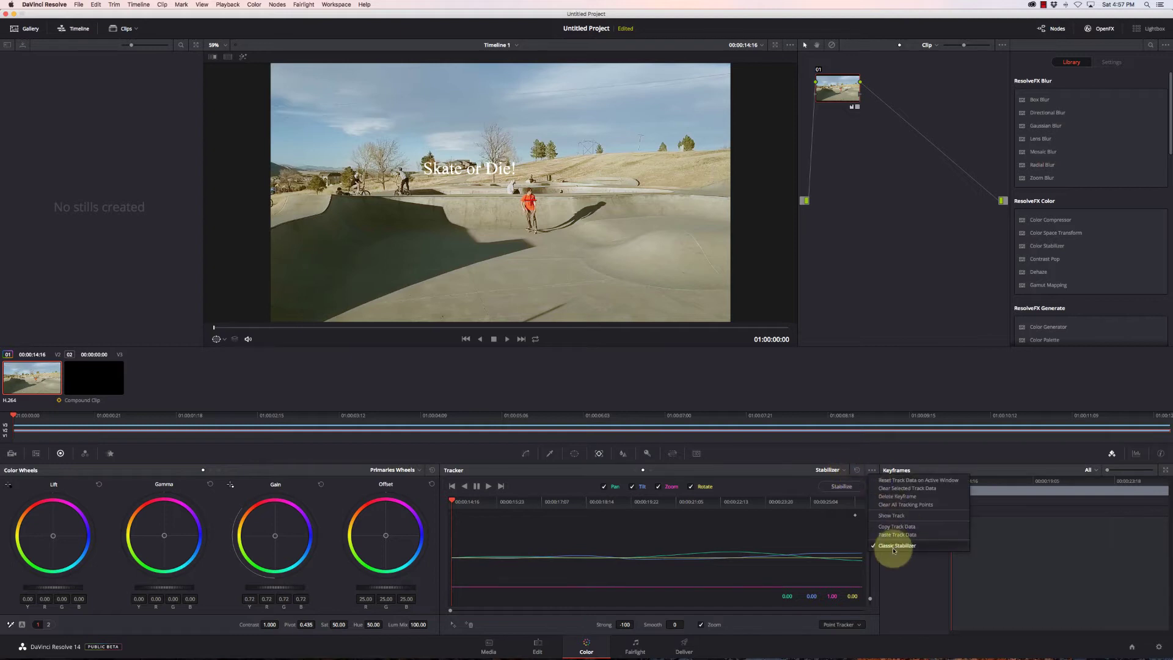
pyautogui.click(788, 476)
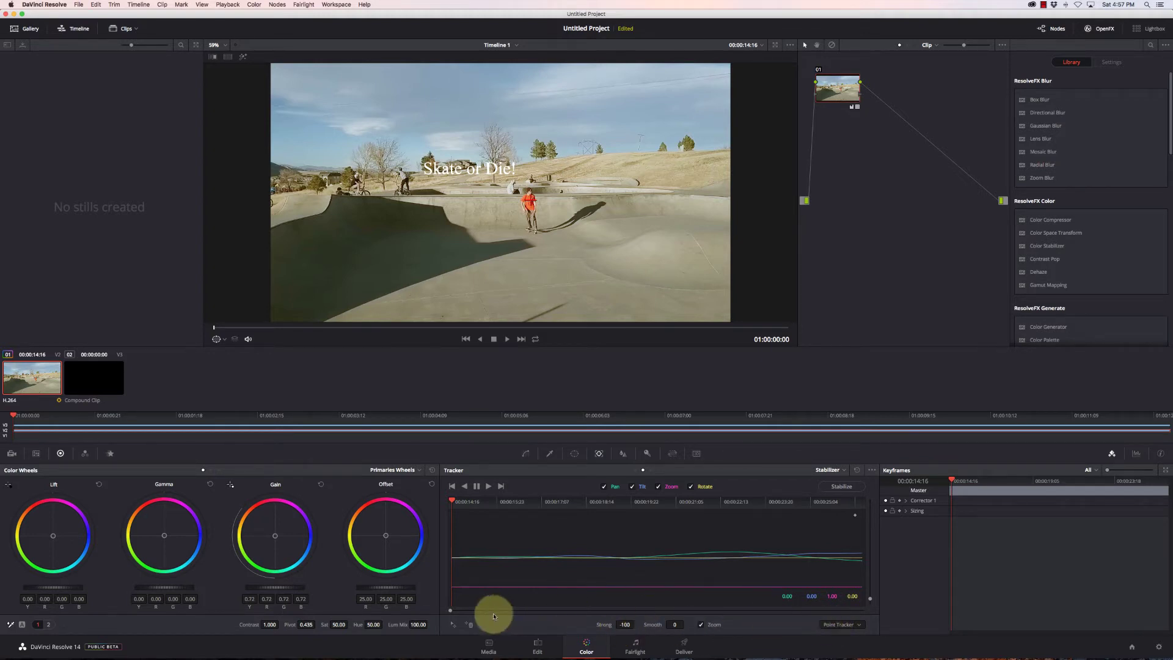
# - Add a tracking point on the skater in red and reset the existing track data
pyautogui.click(453, 626)
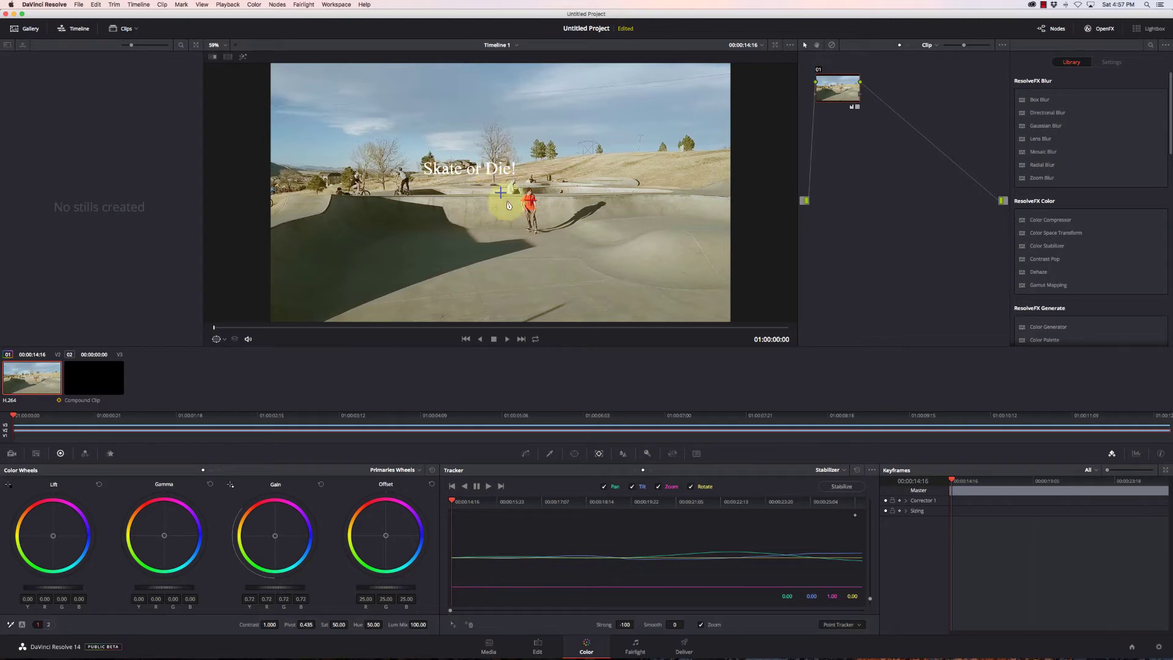
pyautogui.moveTo(500, 192); pyautogui.dragTo(528, 197)
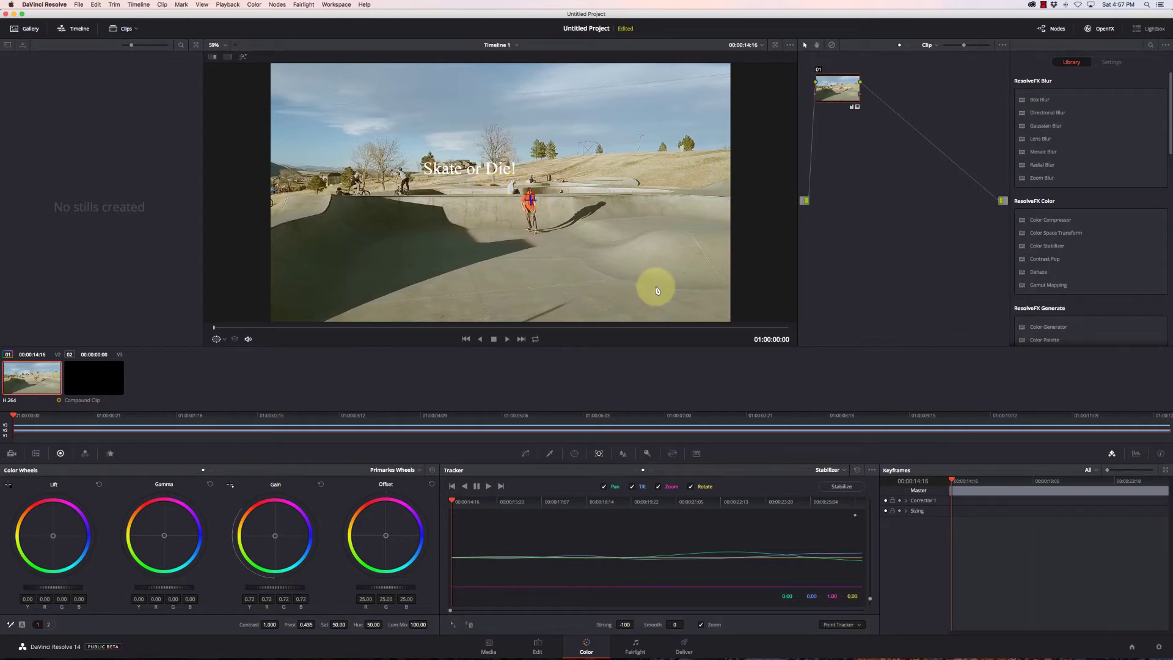
pyautogui.click(871, 470)
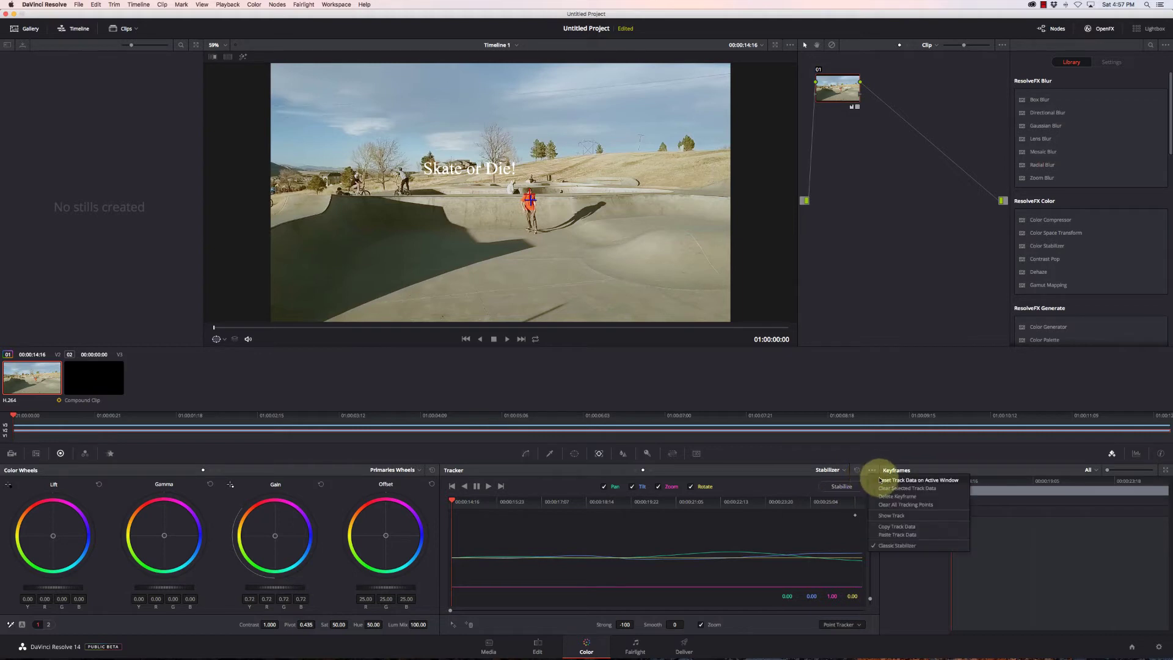
pyautogui.click(879, 479)
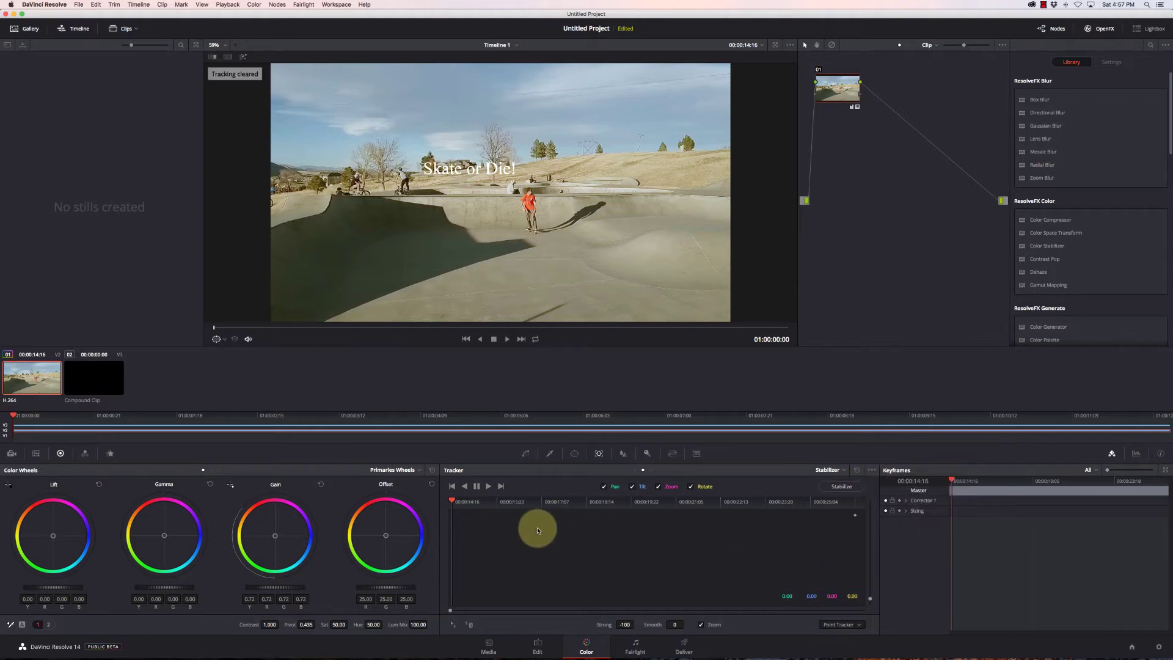
pyautogui.click(455, 629)
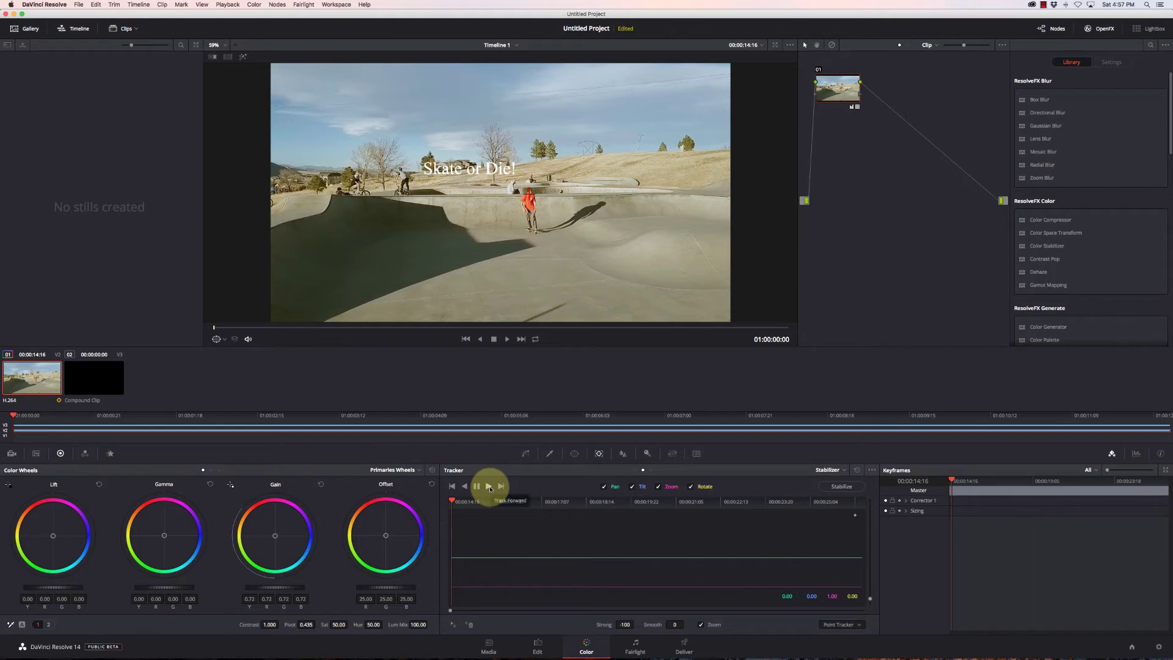
pyautogui.click(488, 487)
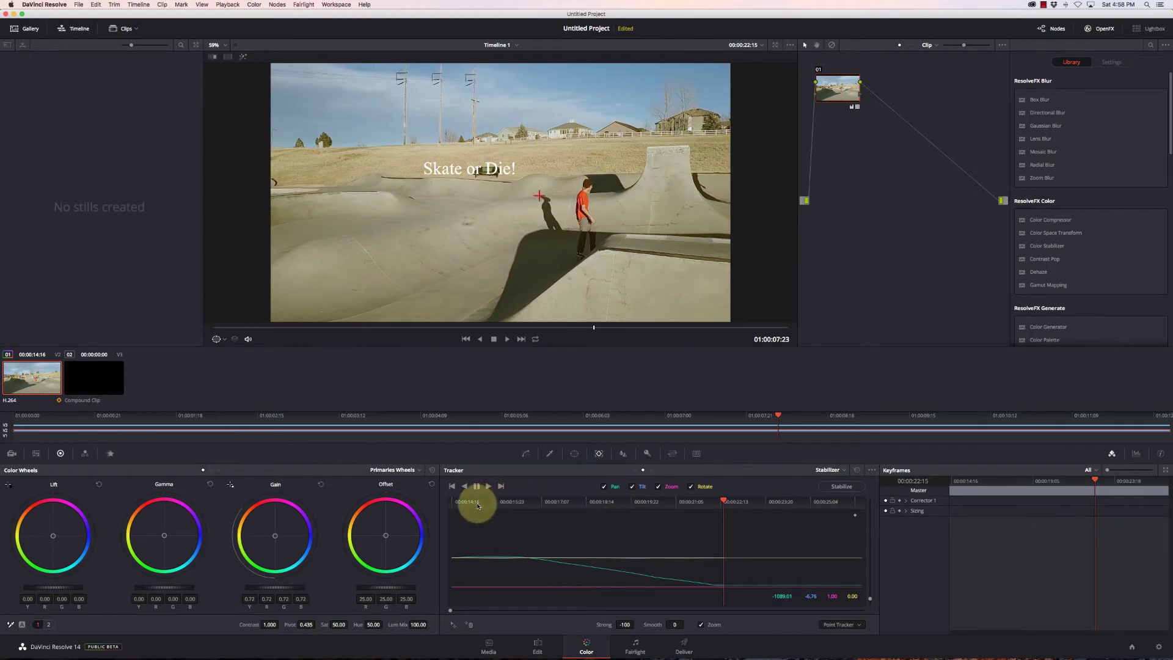
pyautogui.moveTo(481, 504); pyautogui.dragTo(440, 502)
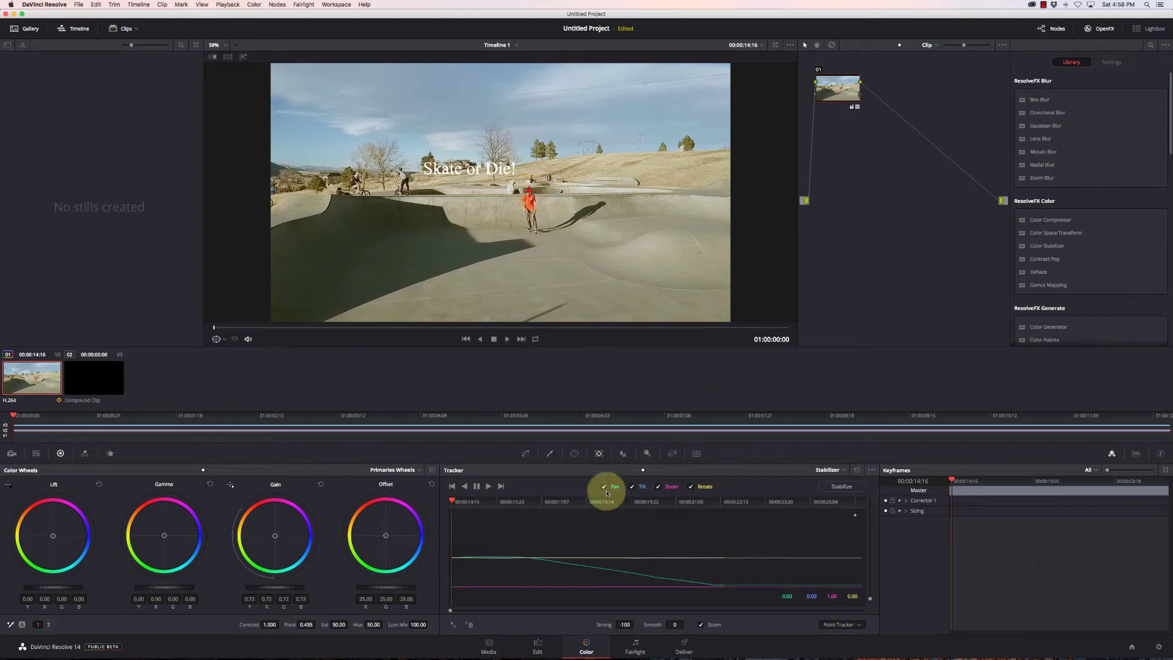
pyautogui.click(488, 486)
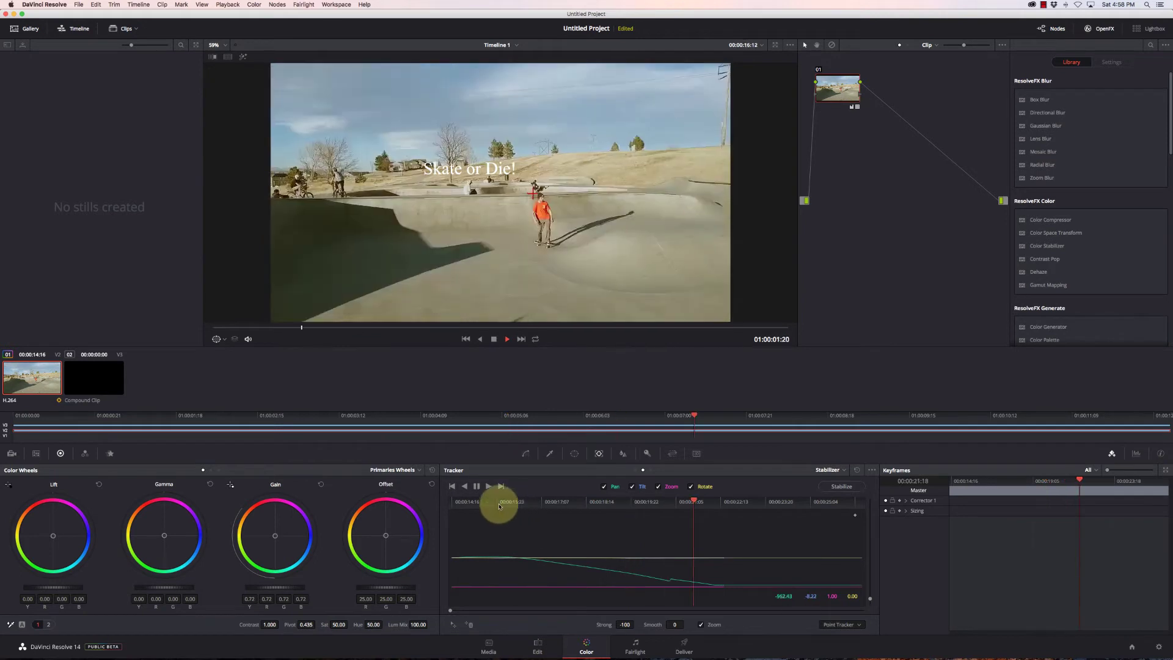
pyautogui.click(452, 511)
pyautogui.moveTo(452, 511); pyautogui.dragTo(447, 513)
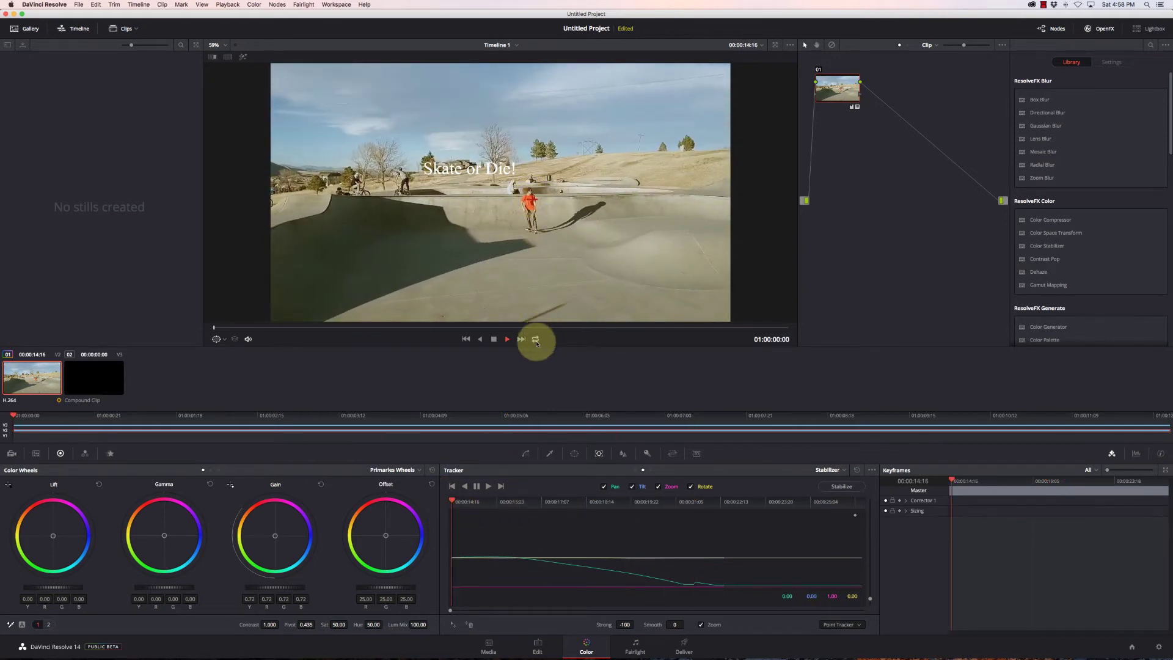
pyautogui.click(489, 486)
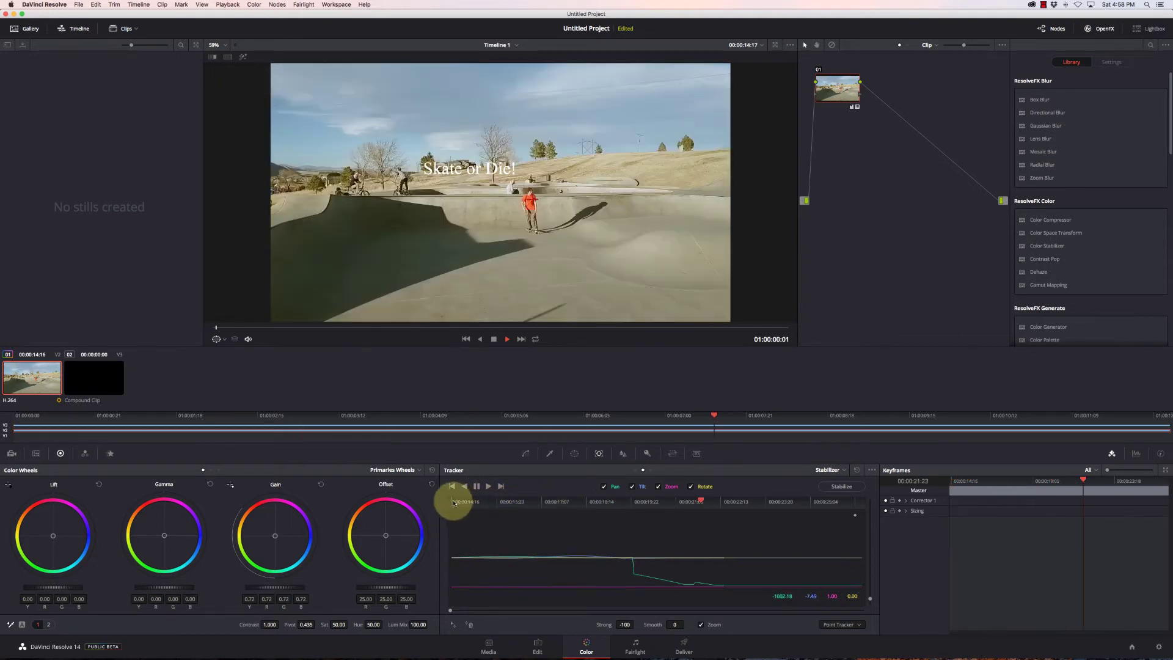
pyautogui.click(871, 469)
pyautogui.click(882, 479)
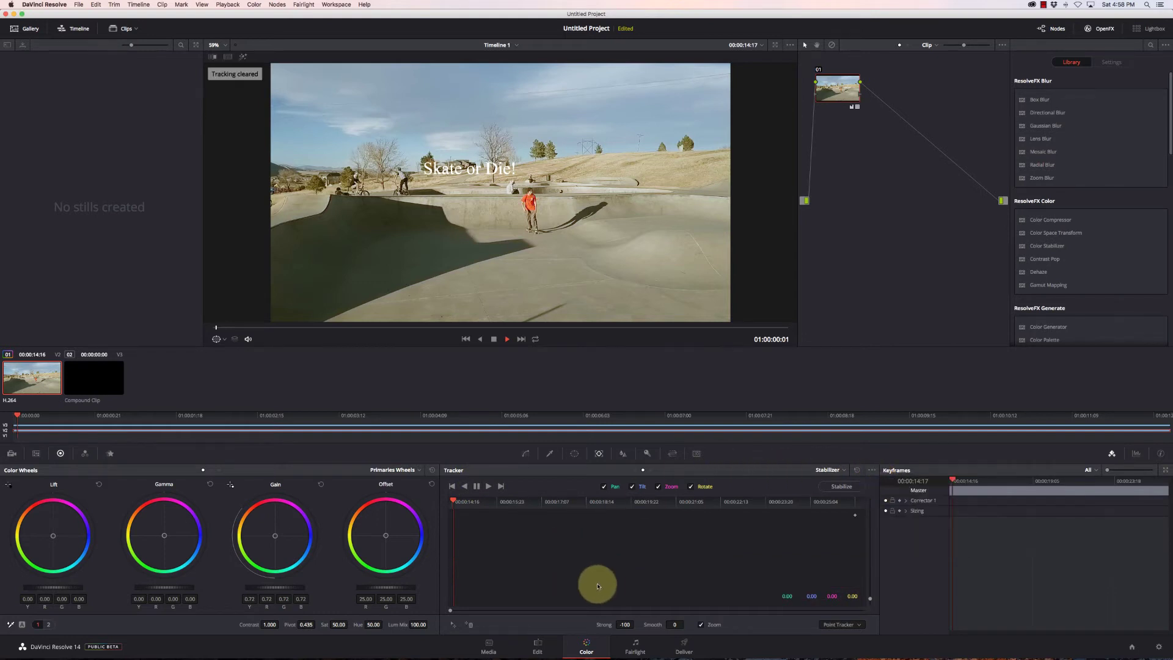
# - Track a new point on the skater forward through the clip and copy the track data
pyautogui.click(454, 625)
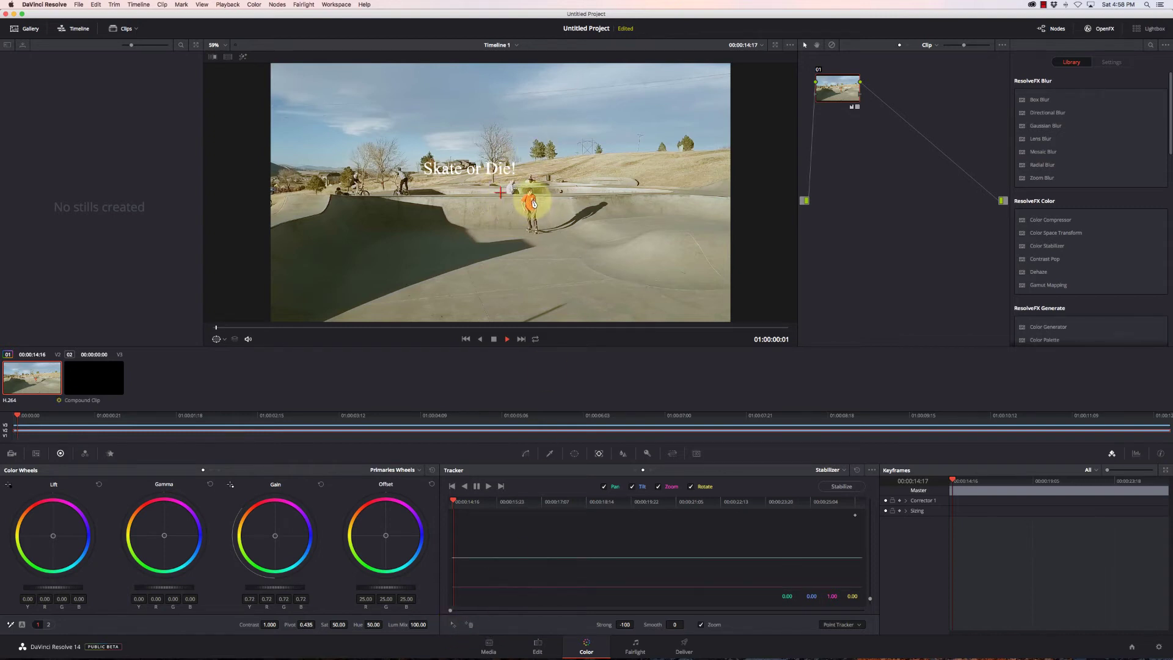
pyautogui.moveTo(499, 191); pyautogui.dragTo(590, 213)
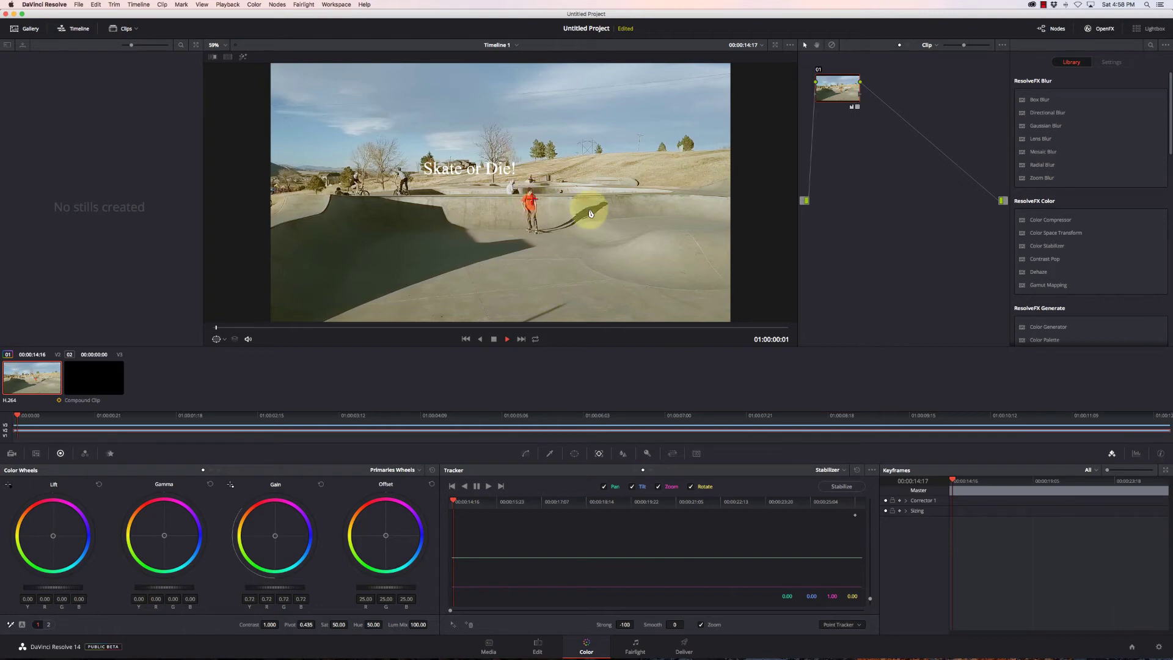
pyautogui.click(490, 487)
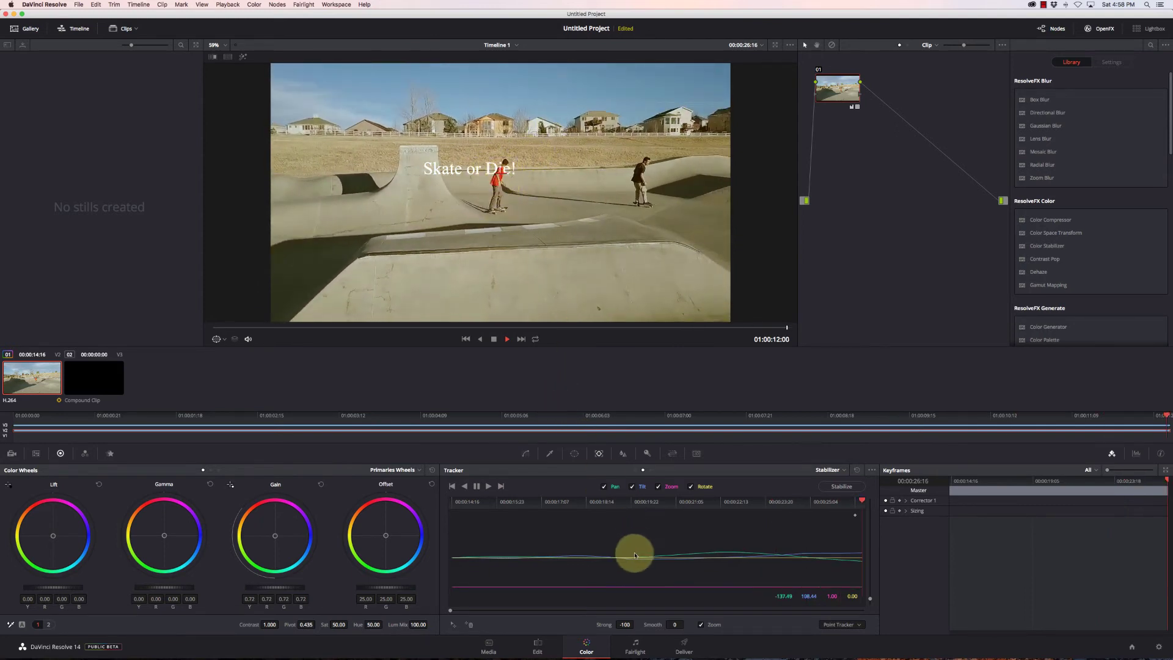
pyautogui.click(872, 471)
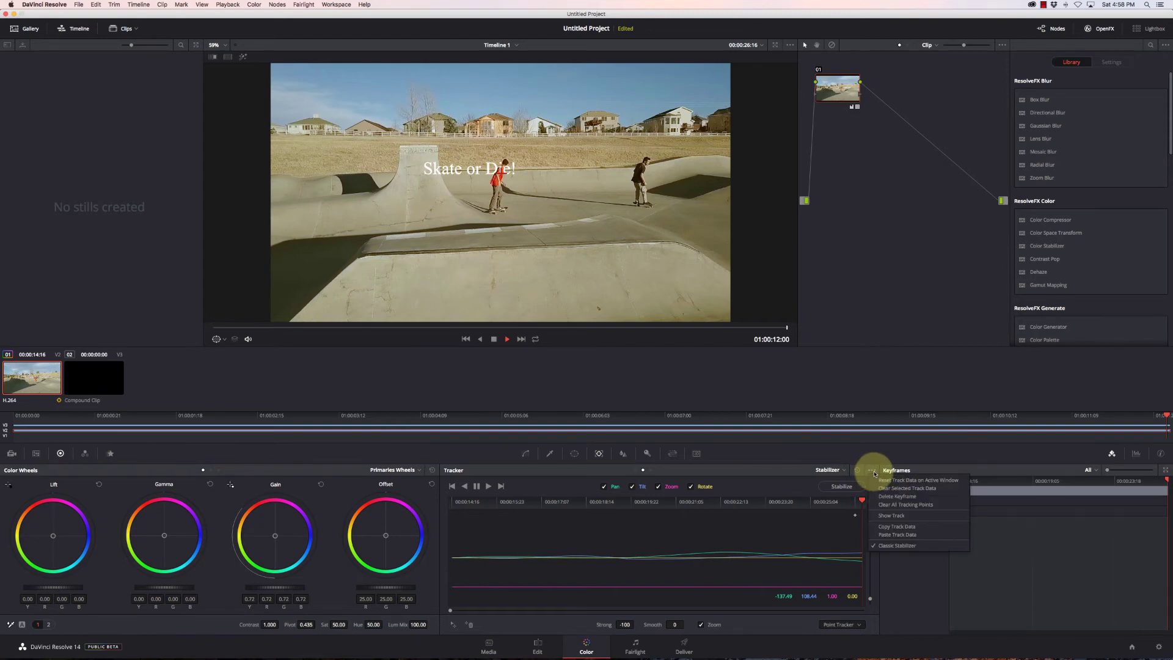
pyautogui.click(891, 527)
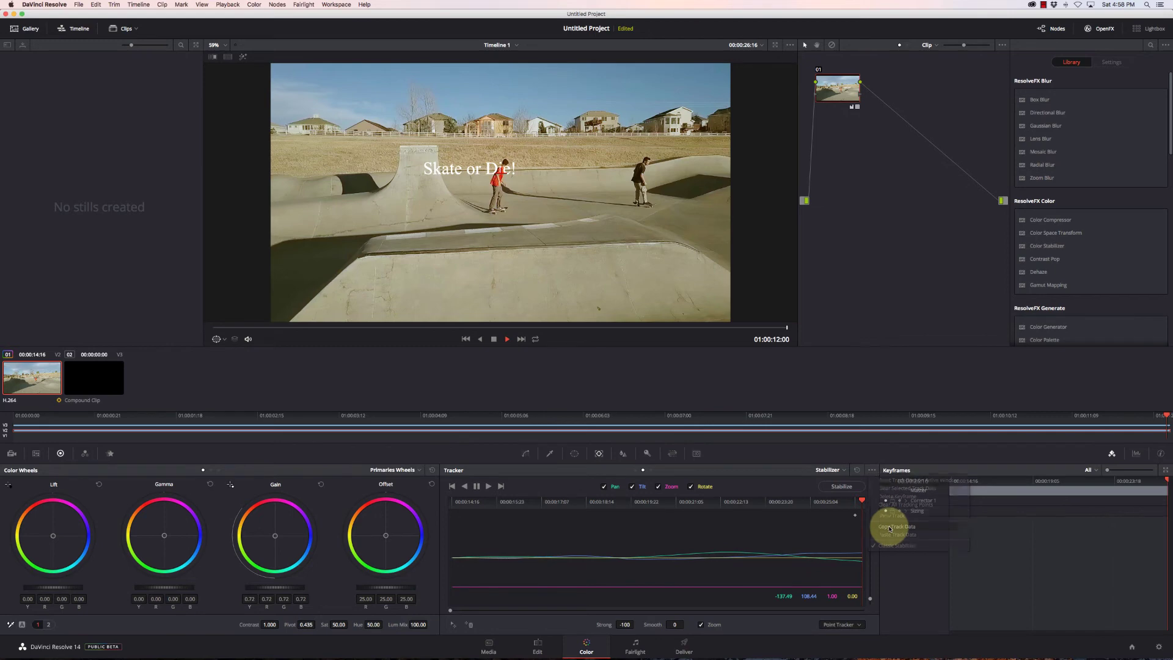
# - Paste the skater track data onto Compound Clip 3 and play back to check the motion
pyautogui.click(455, 504)
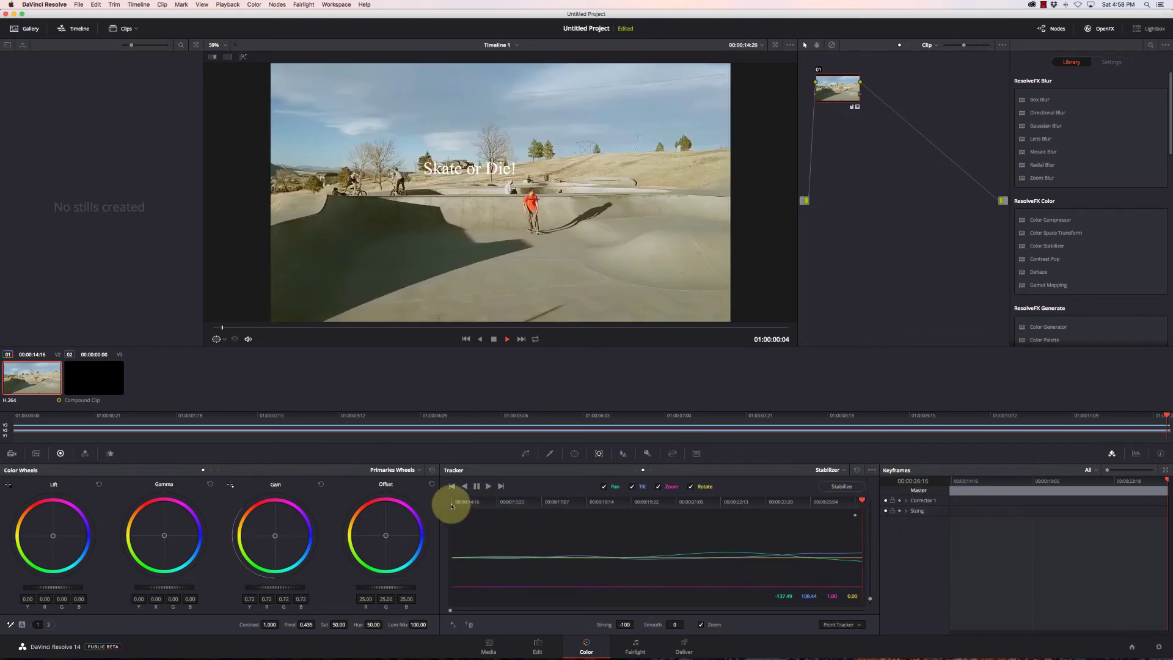
pyautogui.click(88, 382)
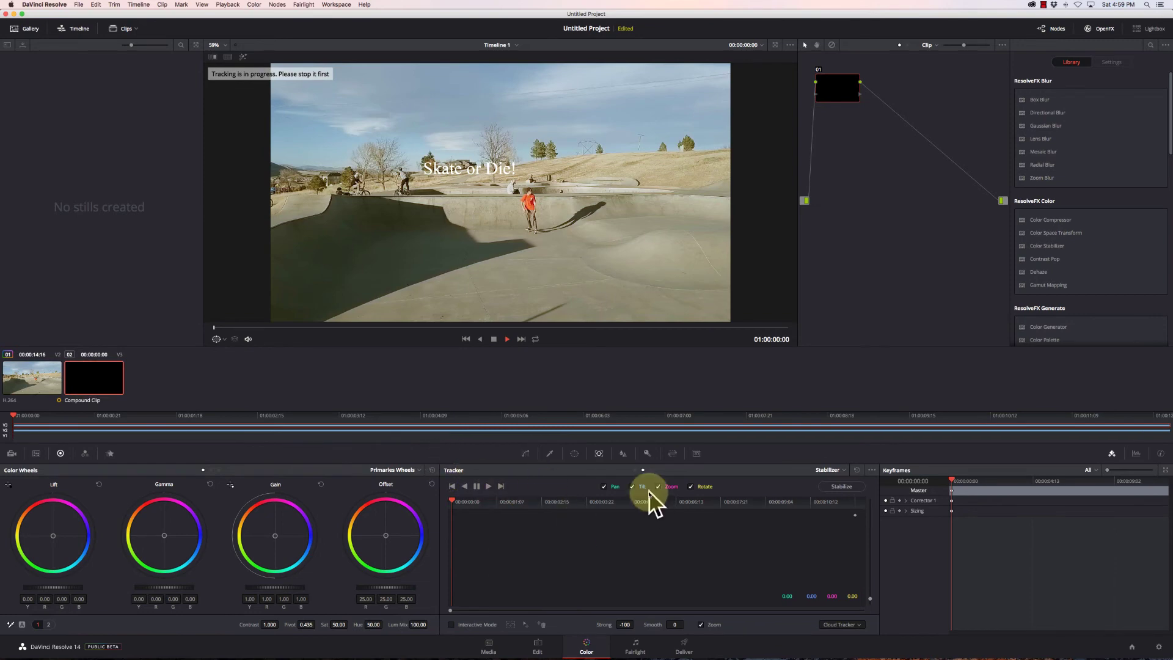
pyautogui.click(872, 469)
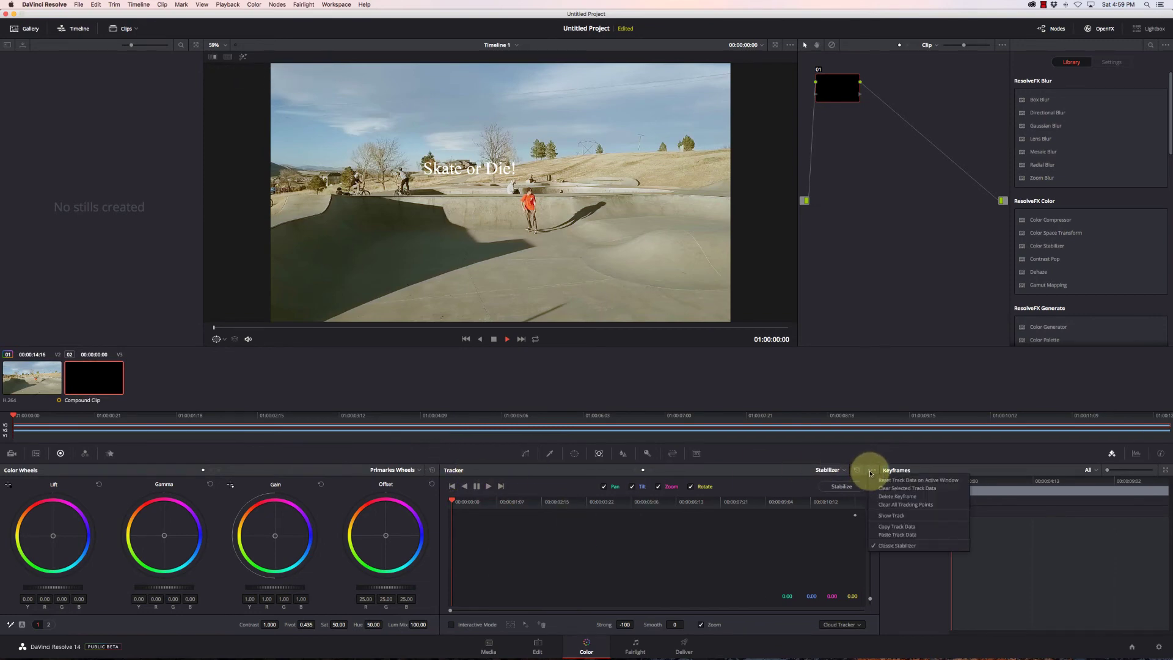
pyautogui.click(890, 535)
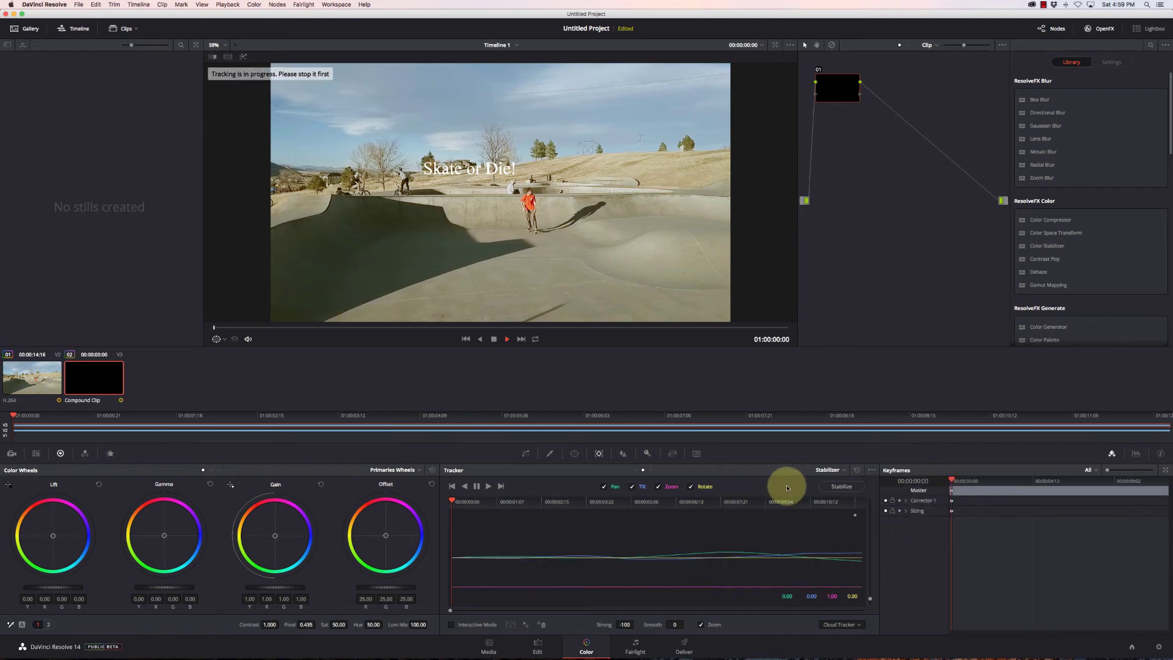
pyautogui.click(829, 486)
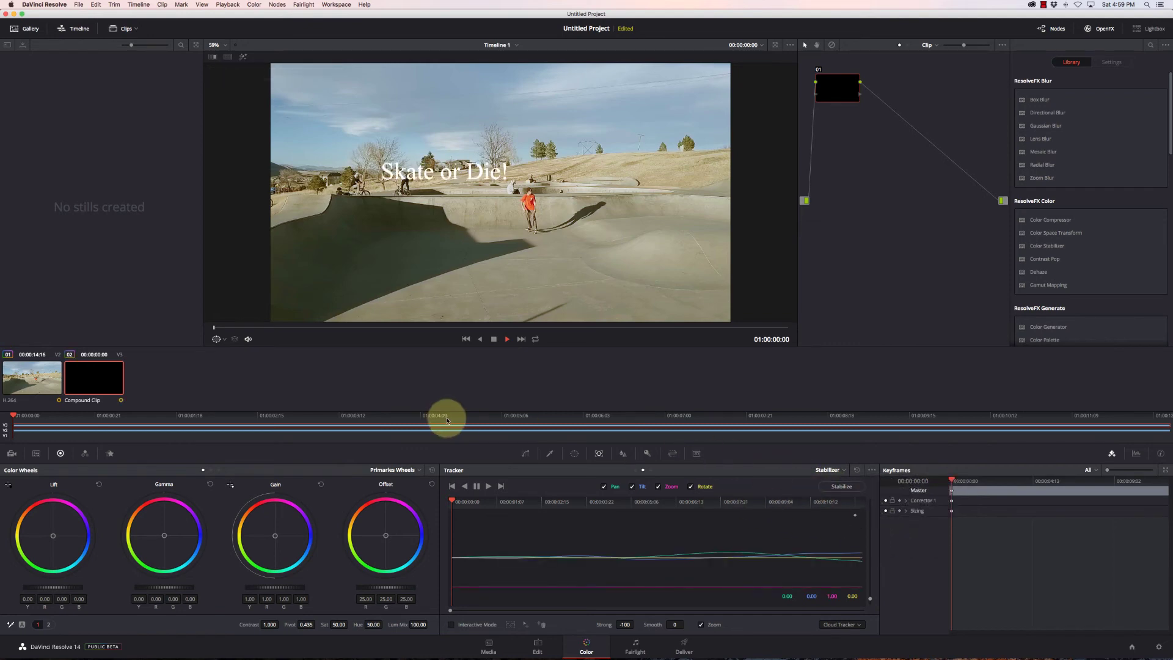
pyautogui.click(506, 339)
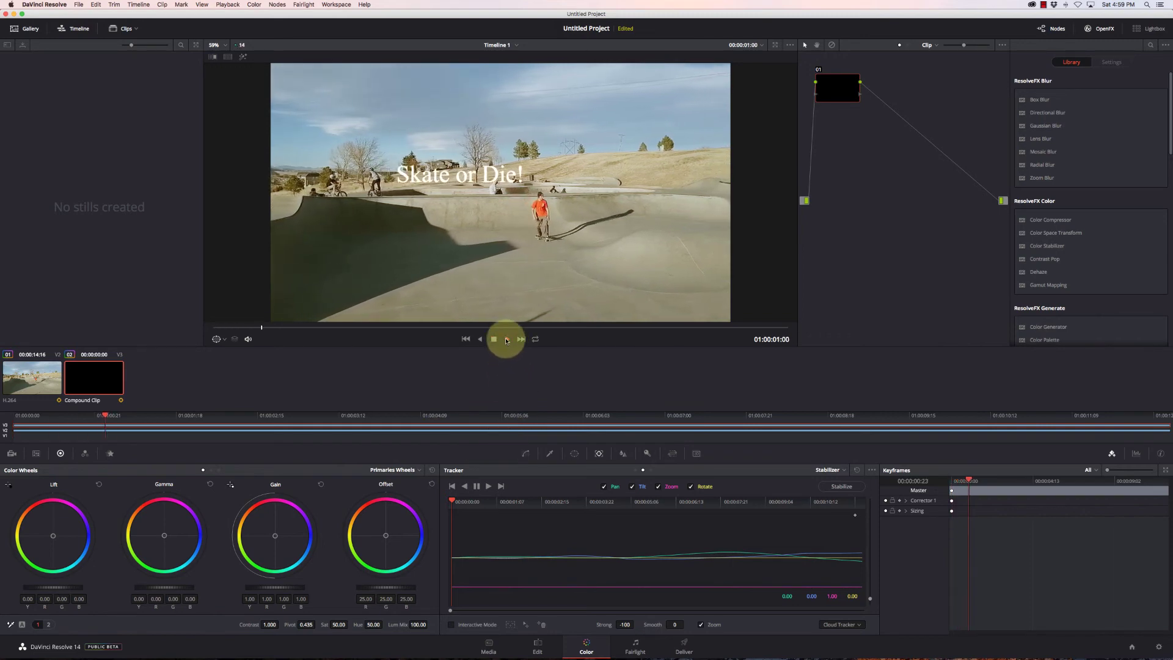